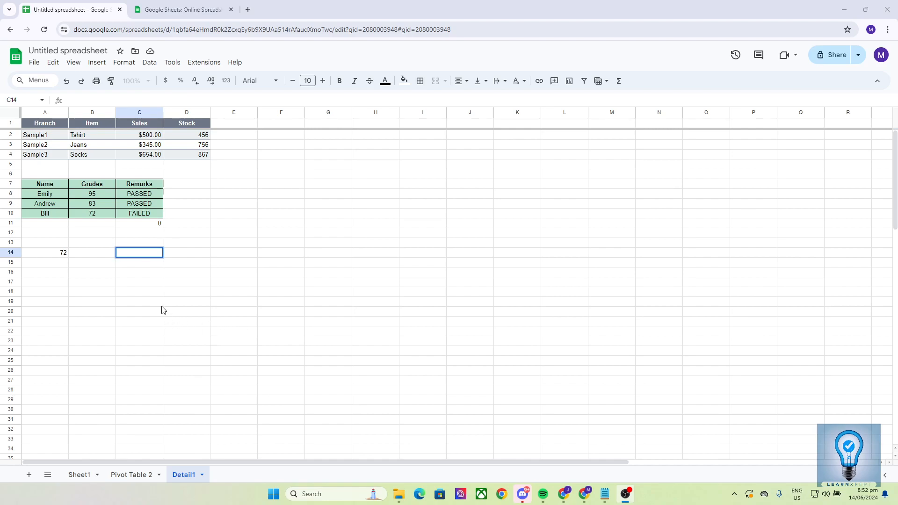
{"action": "left_click", "coordinate": [141, 264]}
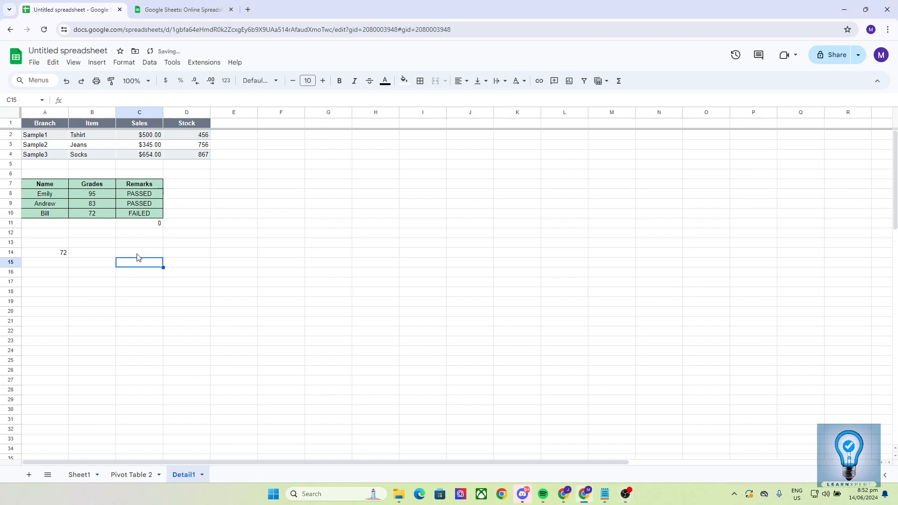
{"action": "left_click", "coordinate": [138, 255]}
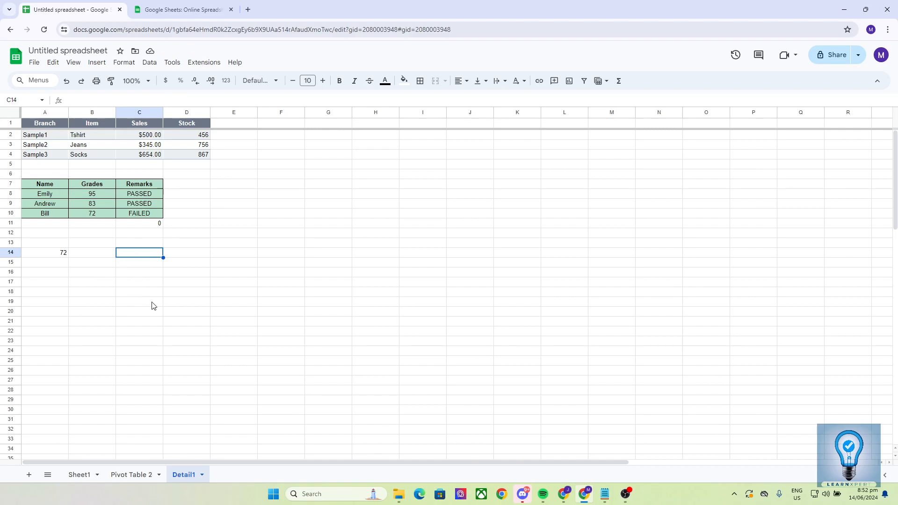
{"action": "left_click", "coordinate": [142, 245]}
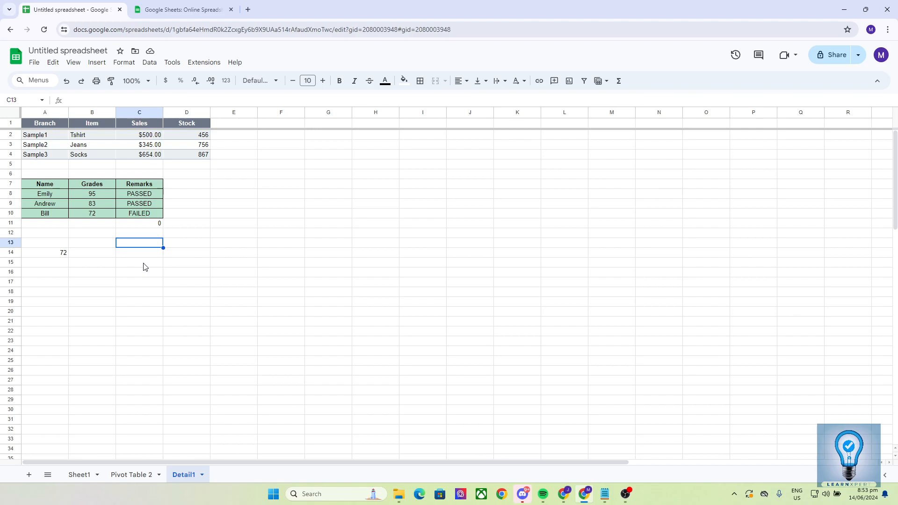
{"action": "left_click", "coordinate": [144, 265]}
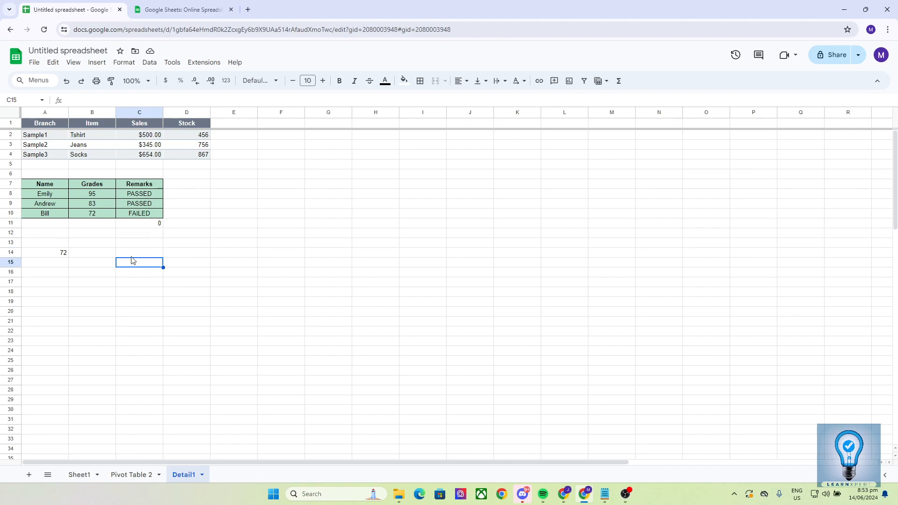
- Begin an IMPORTRANGE formula in cell C14 of the Detail1 sheet
{"action": "left_click", "coordinate": [131, 256]}
{"action": "scroll", "coordinate": [165, 257], "scroll_direction": "down", "scroll_amount": 5}
{"action": "scroll", "coordinate": [164, 257], "scroll_direction": "up", "scroll_amount": 5}
{"action": "type", "text": "="}
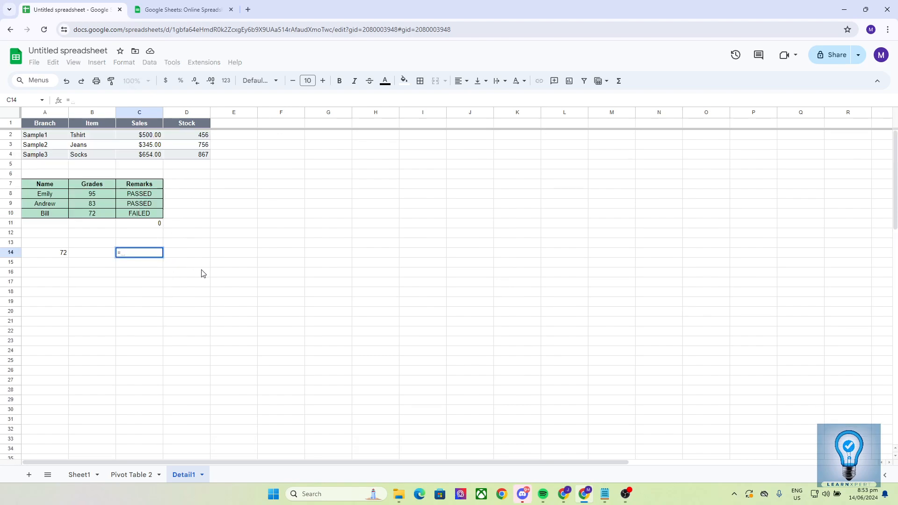
{"action": "type", "text": "IMPORT"}
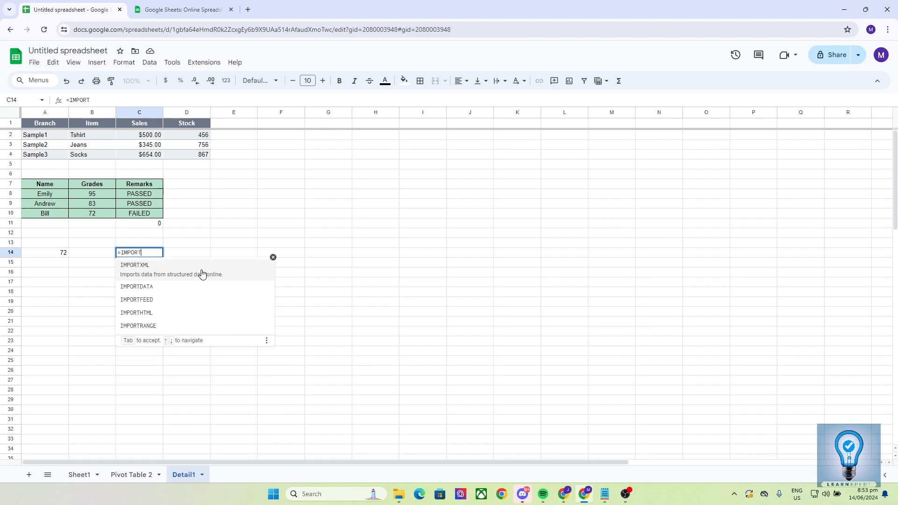
{"action": "type", "text": "RANGE"}
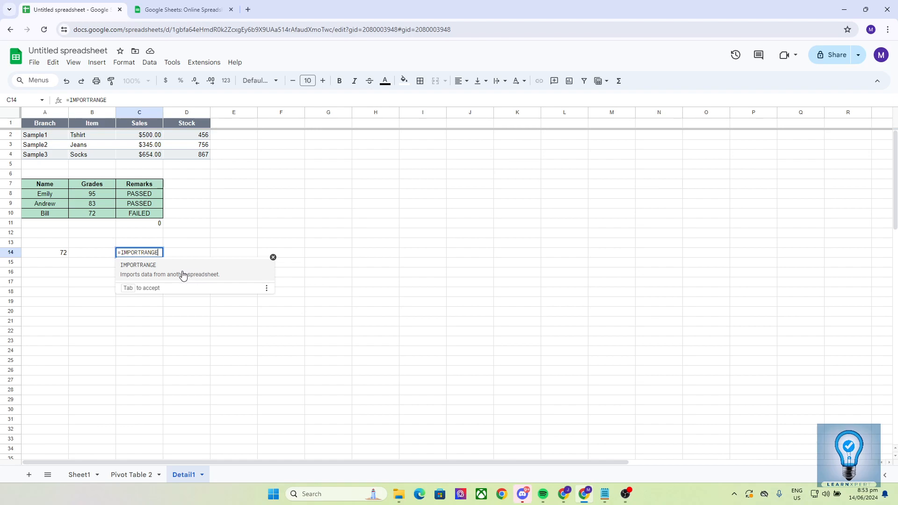
{"action": "left_click", "coordinate": [184, 275]}
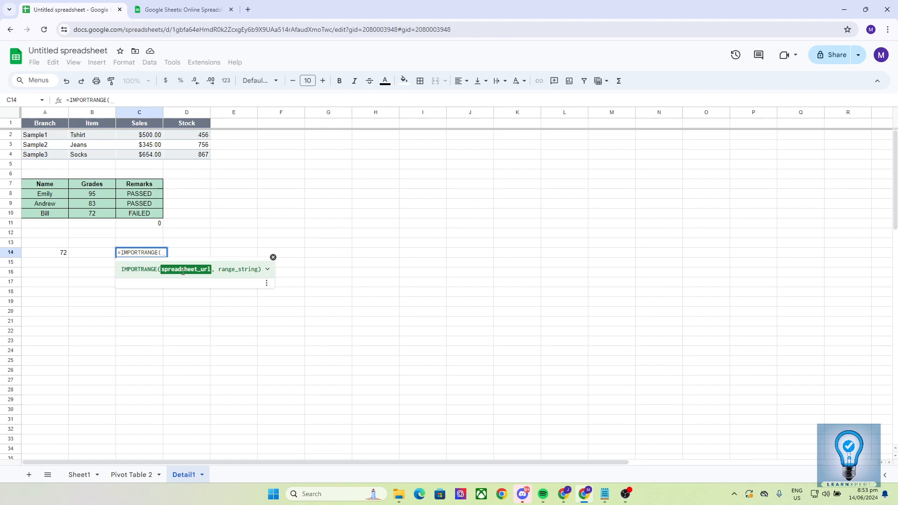
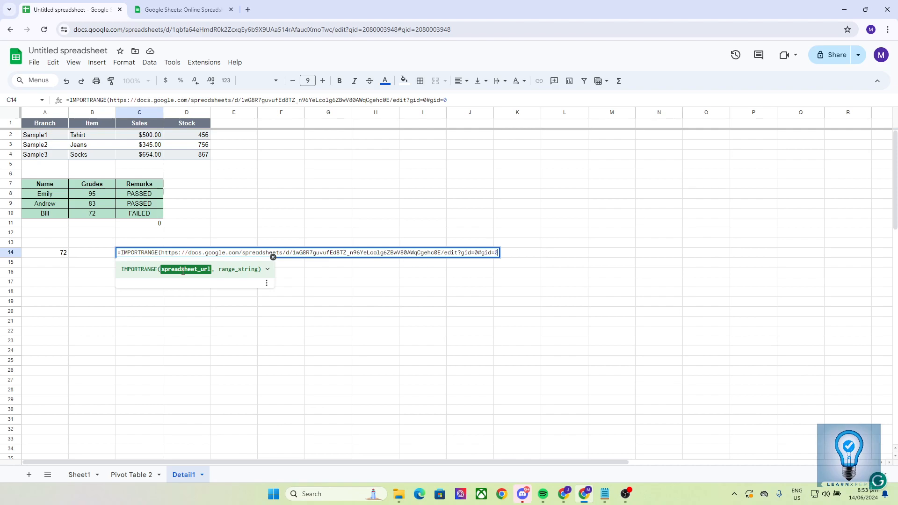
- Paste the copied source spreadsheet URL as the formula's first argument, enclosed in double quotes and followed by a comma
{"action": "type", "text": "'"}
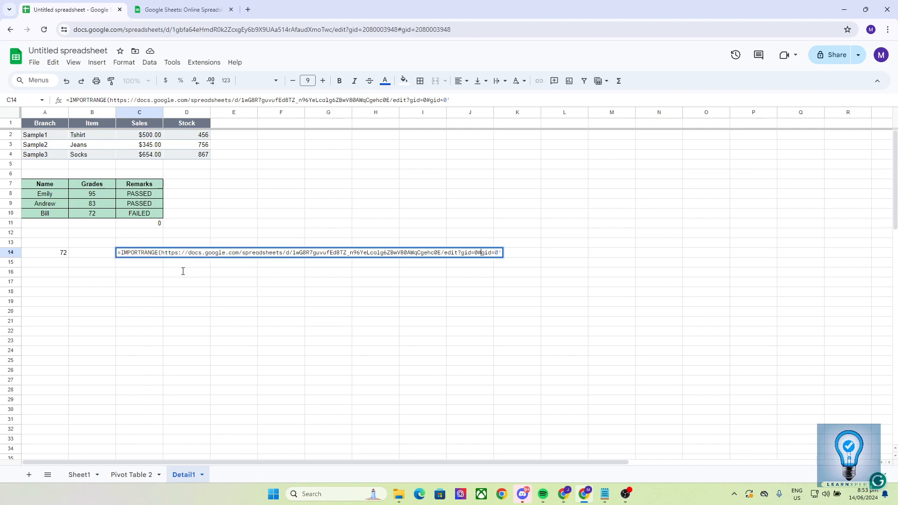
{"action": "key", "text": "BackSpace"}
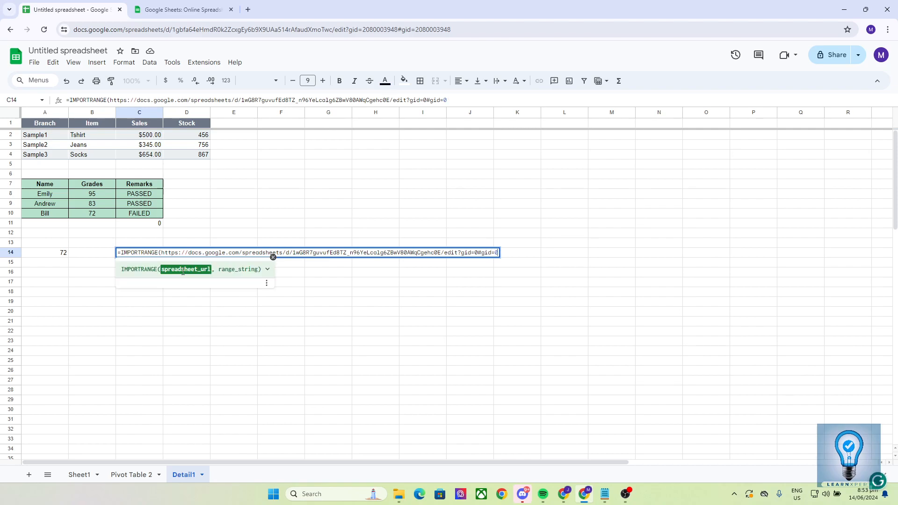
{"action": "type", "text": "\""}
{"action": "key", "text": "Left"}
{"action": "key", "text": "Left"}
{"action": "key", "text": "Left"}
{"action": "key", "text": "Left"}
{"action": "key", "text": "Left"}
{"action": "key", "text": "Left"}
{"action": "key", "text": "Left"}
{"action": "key", "text": "Left"}
{"action": "key", "text": "Left"}
{"action": "key", "text": "Left"}
{"action": "key", "text": "Left"}
{"action": "key", "text": "Left"}
{"action": "key", "text": "Left"}
{"action": "key", "text": "Left"}
{"action": "key", "text": "Left"}
{"action": "key", "text": "Left"}
{"action": "key", "text": "Left"}
{"action": "key", "text": "Left"}
{"action": "key", "text": "Left"}
{"action": "key", "text": "Left"}
{"action": "key", "text": "Left"}
{"action": "key", "text": "Left"}
{"action": "key", "text": "Left"}
{"action": "key", "text": "Left"}
{"action": "type", "text": "\""}
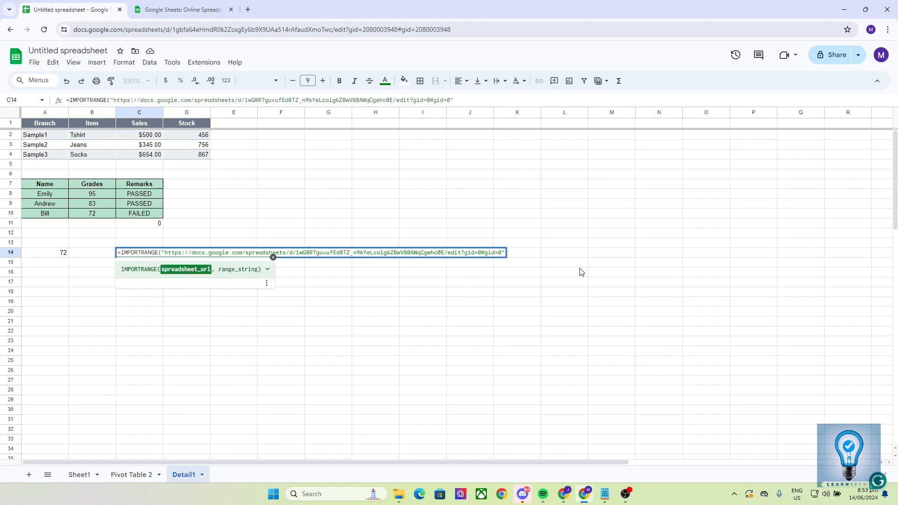
{"action": "type", "text": ","}
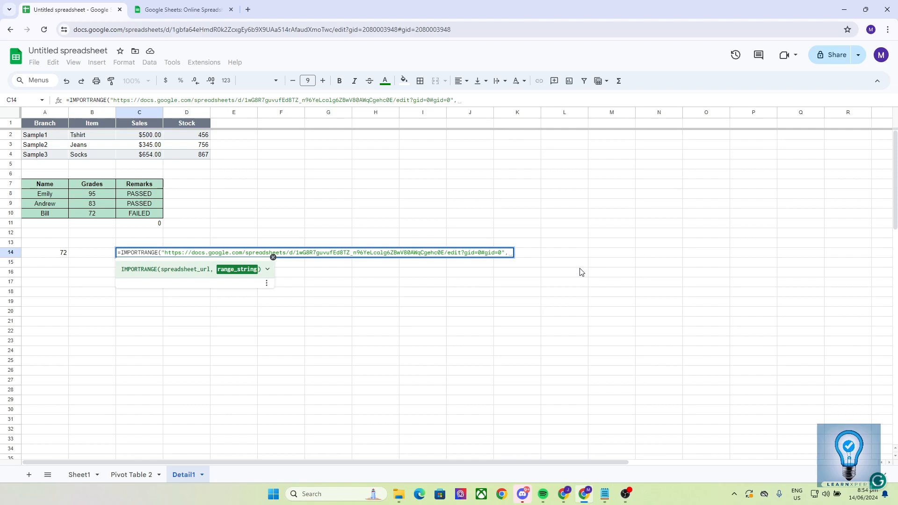
{"action": "type", "text": "s"}
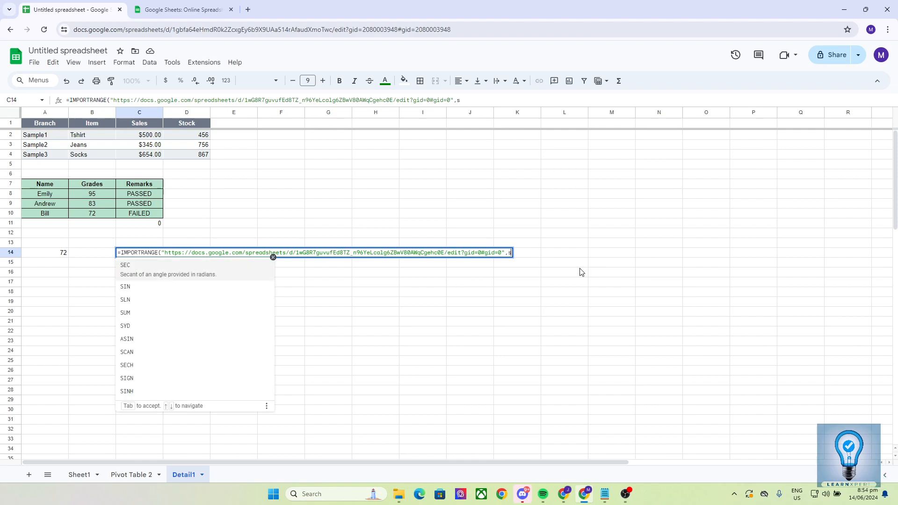
{"action": "key", "text": "BackSpace"}
{"action": "type", "text": "s"}
{"action": "key", "text": "BackSpace"}
{"action": "type", "text": "s"}
{"action": "key", "text": "BackSpace"}
{"action": "type", "text": "s"}
{"action": "type", "text": "HEET1"}
{"action": "type", "text": "!"}
{"action": "key", "text": "BackSpace"}
{"action": "key", "text": "BackSpace"}
{"action": "key", "text": "BackSpace"}
{"action": "key", "text": "BackSpace"}
{"action": "key", "text": "BackSpace"}
{"action": "key", "text": "BackSpace"}
{"action": "key", "text": "BackSpace"}
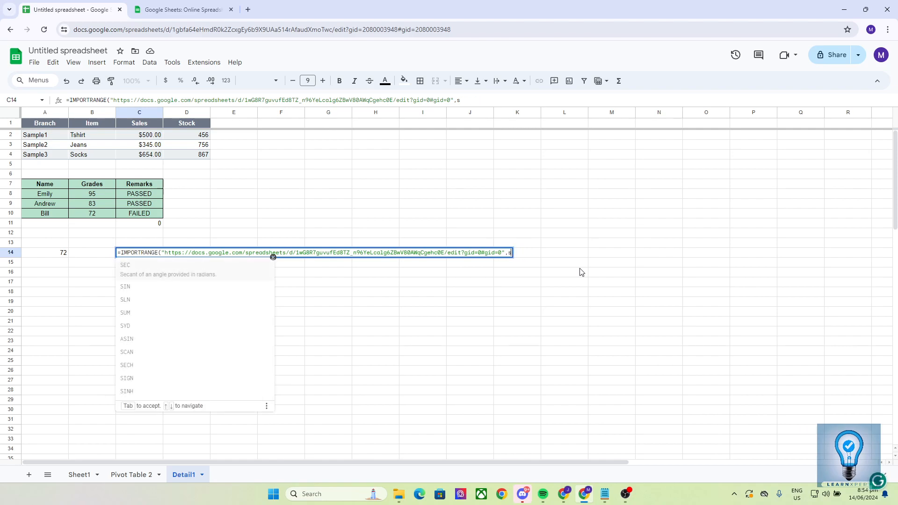
- Add Sheet1!A1:d11 without quotes as the range argument, close the parenthesis and commit the formula
{"action": "type", "text": "Sheet"}
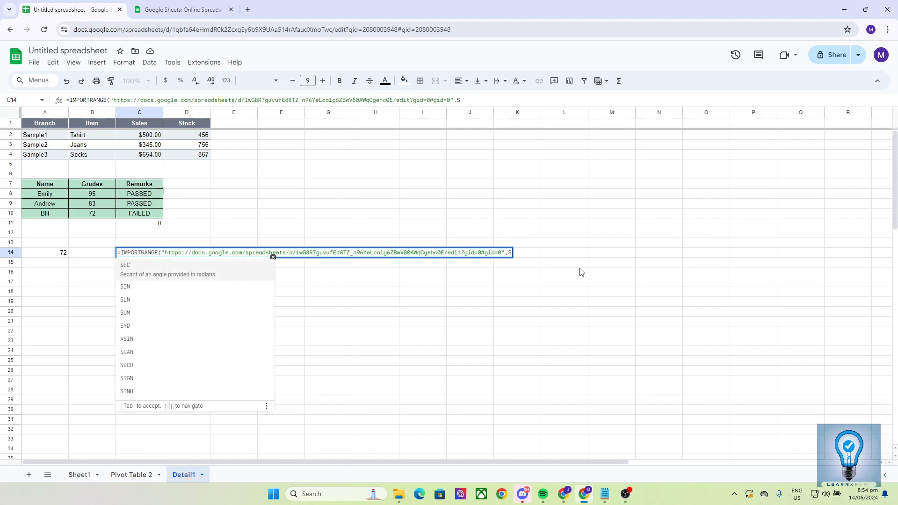
{"action": "type", "text": "1"}
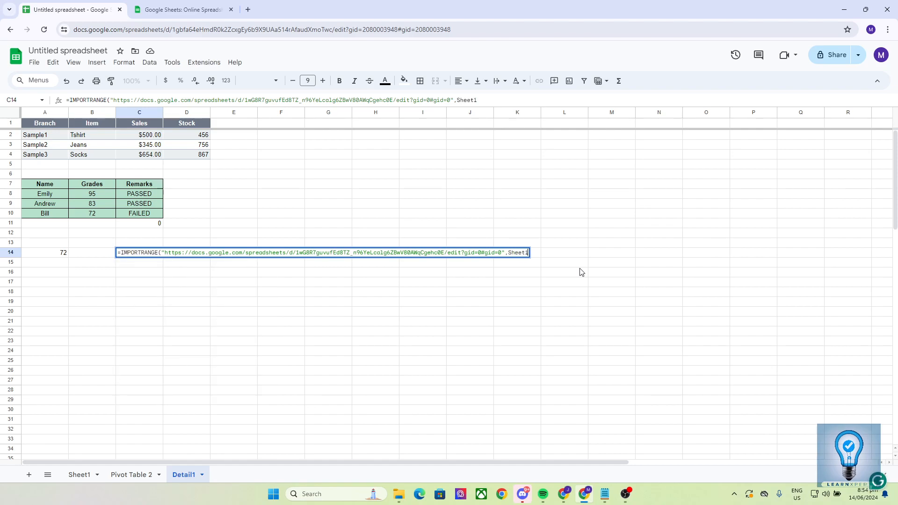
{"action": "type", "text": "!"}
{"action": "type", "text": "A"}
{"action": "type", "text": ":1"}
{"action": "key", "text": "BackSpace"}
{"action": "key", "text": "BackSpace"}
{"action": "type", "text": "1:d"}
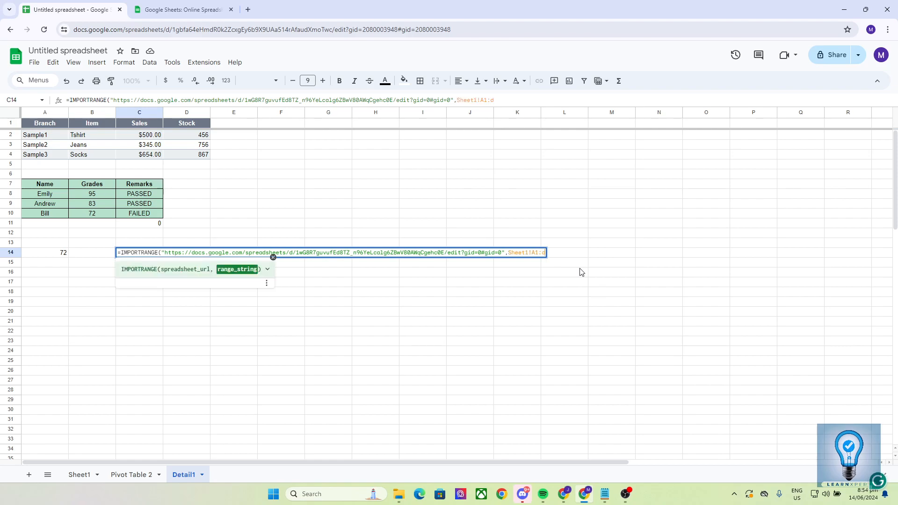
{"action": "type", "text": "11)"}
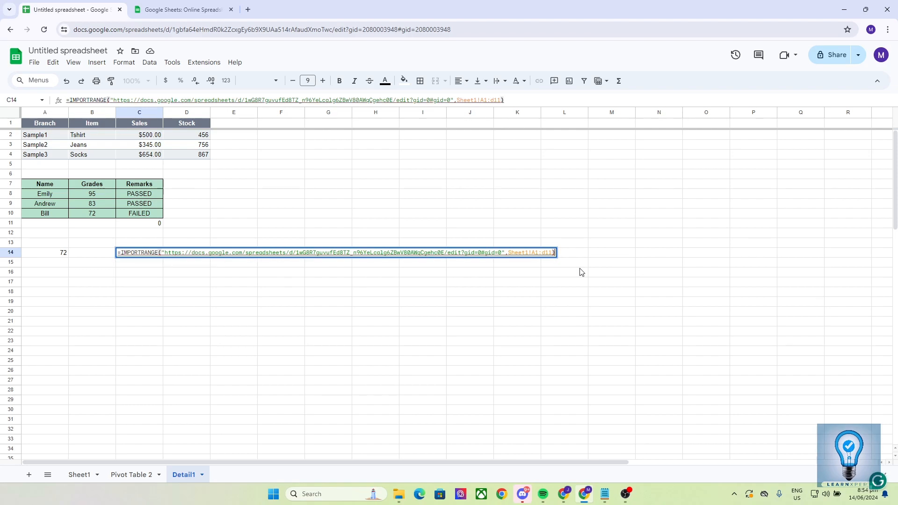
{"action": "key", "text": "Return"}
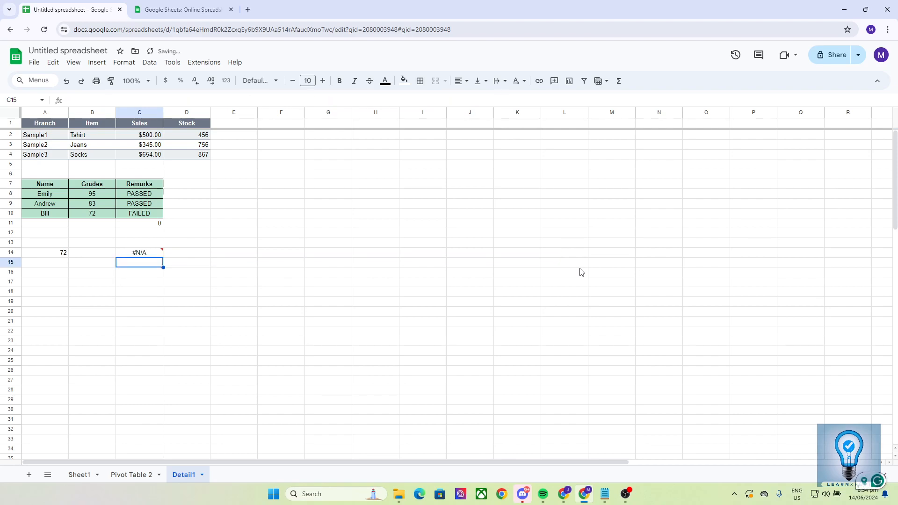
- Edit the C14 formula to enclose the range Sheet1!A1:D11 in double quotes and commit it
{"action": "double_click", "coordinate": [158, 253]}
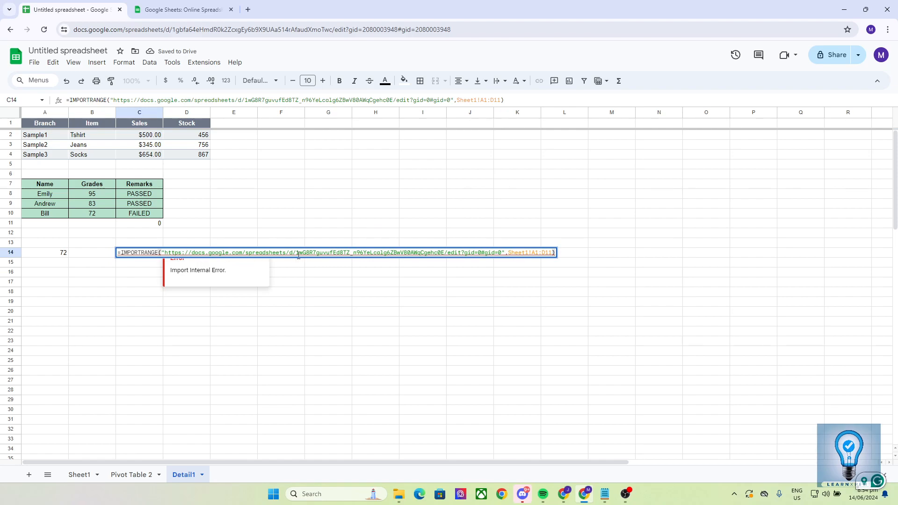
{"action": "left_click", "coordinate": [509, 253]}
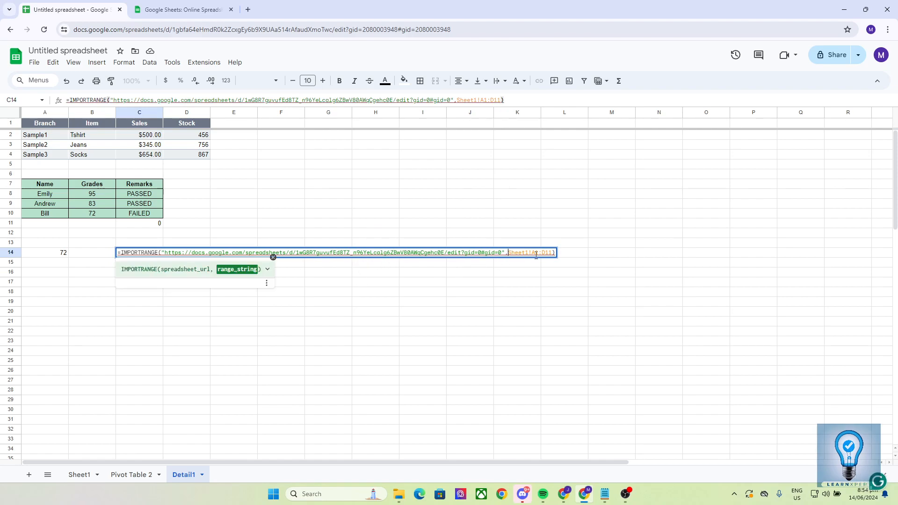
{"action": "type", "text": "\","}
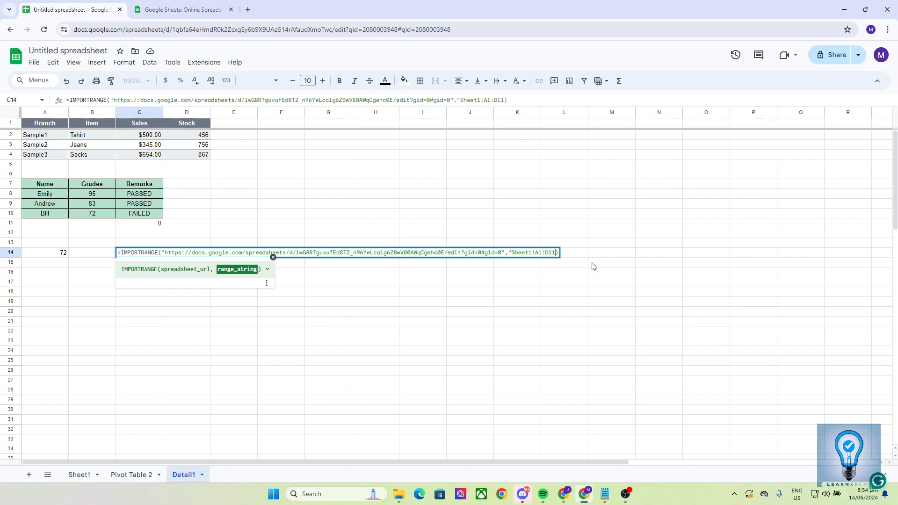
{"action": "type", "text": "\""}
{"action": "key", "text": "Left"}
{"action": "key", "text": "shift+Left"}
{"action": "key", "text": "shift+Left"}
{"action": "key", "text": "shift+Left"}
{"action": "key", "text": "shift+Left"}
{"action": "key", "text": "shift+Left"}
{"action": "key", "text": "shift+Left"}
{"action": "key", "text": "Left"}
{"action": "key", "text": "Return"}
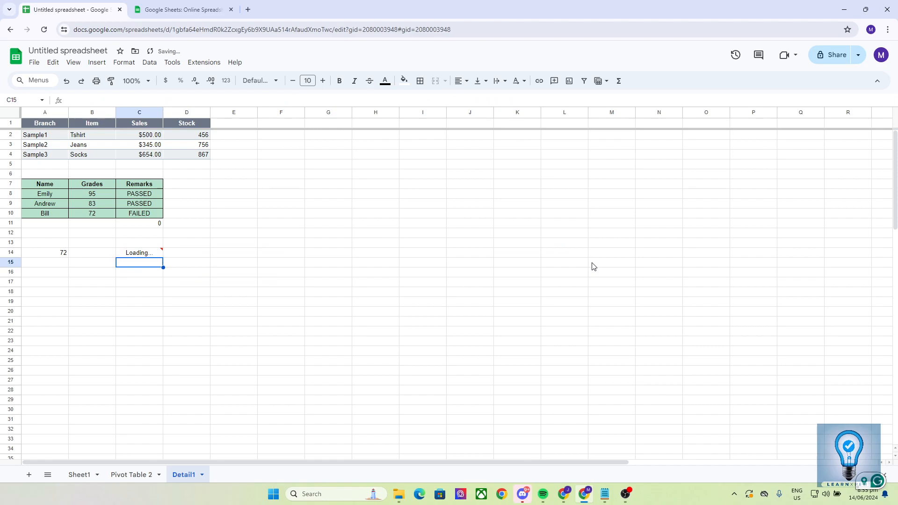
- Examine the imported data in cells C14 to C16 and the formula behind it
{"action": "left_click", "coordinate": [133, 284]}
{"action": "left_click", "coordinate": [135, 274]}
{"action": "left_click", "coordinate": [134, 264]}
{"action": "left_click", "coordinate": [137, 285]}
{"action": "left_click", "coordinate": [139, 274]}
{"action": "left_click", "coordinate": [137, 265]}
{"action": "left_click", "coordinate": [140, 256]}
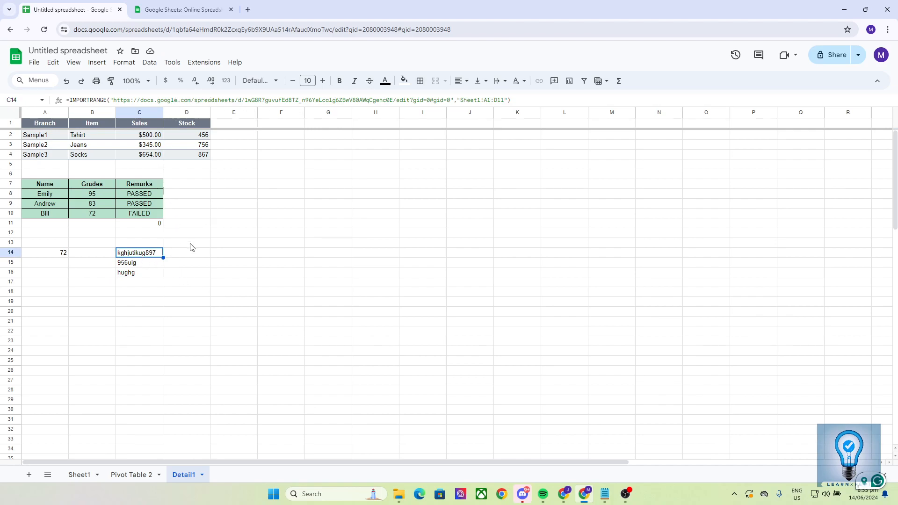
{"action": "left_click", "coordinate": [139, 273]}
{"action": "left_click", "coordinate": [139, 256]}
{"action": "left_click", "coordinate": [207, 246]}
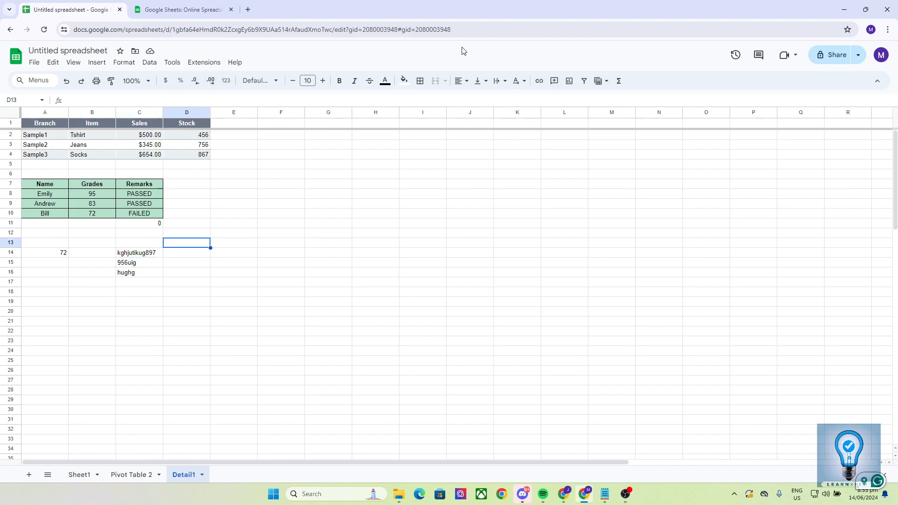
{"action": "left_click", "coordinate": [463, 29]}
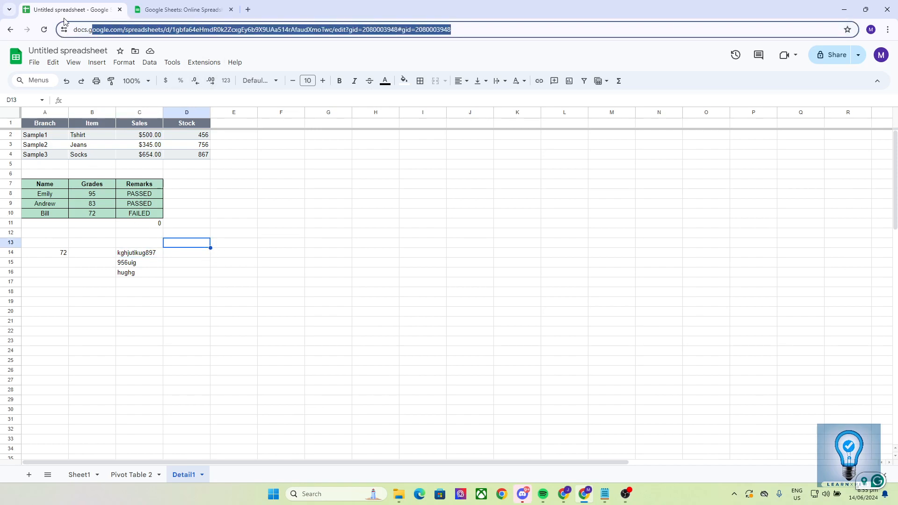
{"action": "left_click", "coordinate": [156, 274]}
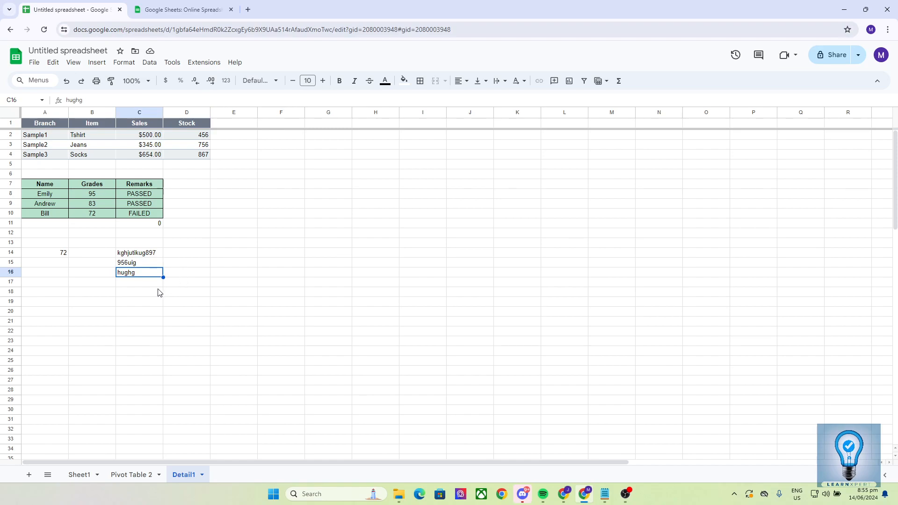
{"action": "left_click", "coordinate": [144, 266]}
{"action": "left_click", "coordinate": [241, 277]}
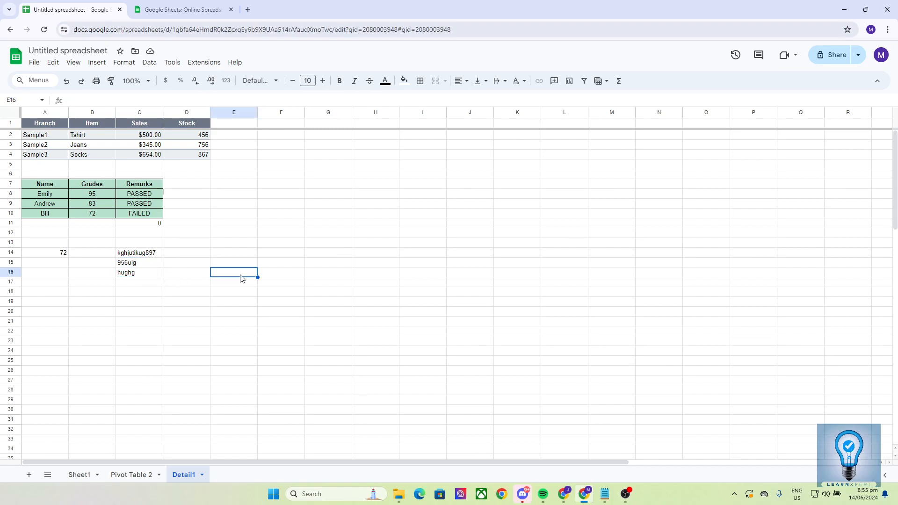